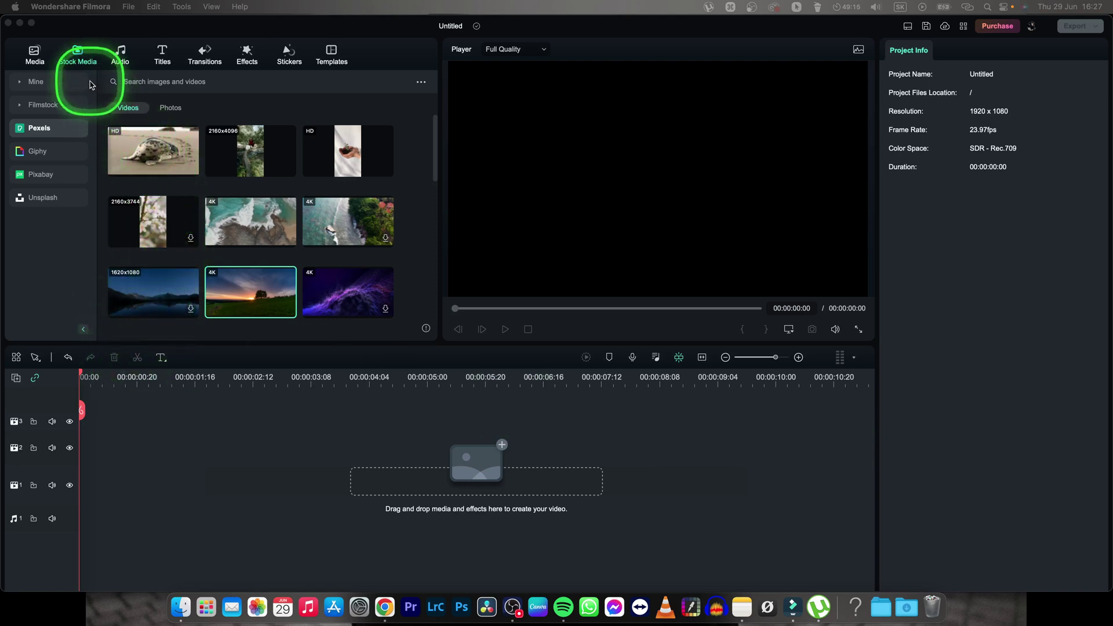
# Step: Add the seal stock clip to the timeline, preview it, and move it onto track one
pyautogui.click(77, 54)
pyautogui.moveTo(139, 144)
pyautogui.mouseDown()
pyautogui.moveTo(209, 247)
pyautogui.moveTo(82, 457)
pyautogui.mouseUp()
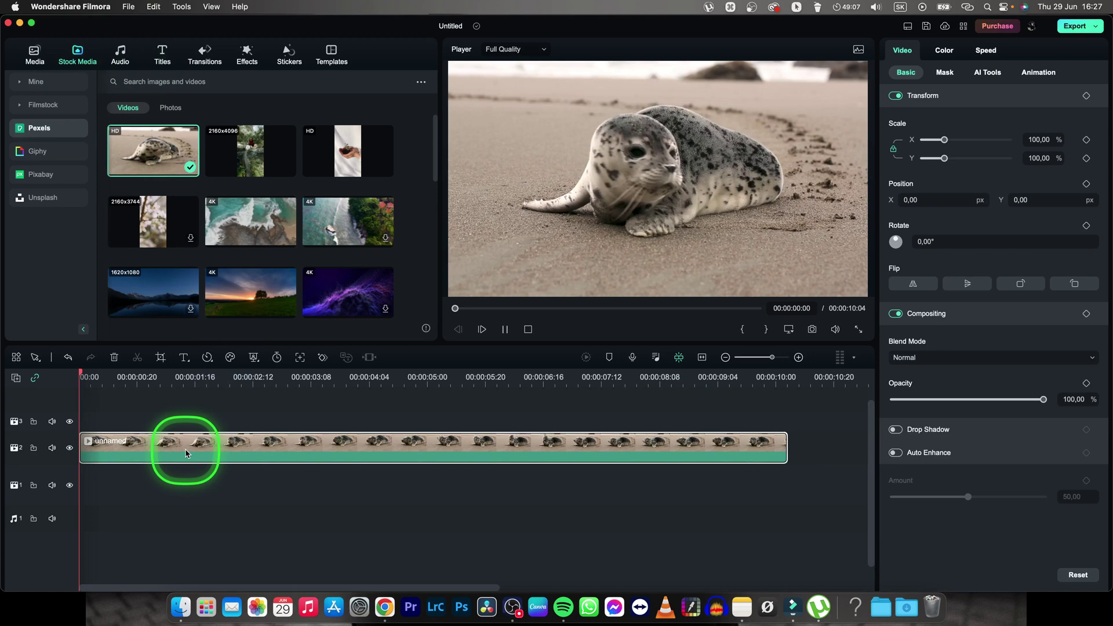
pyautogui.press('space')
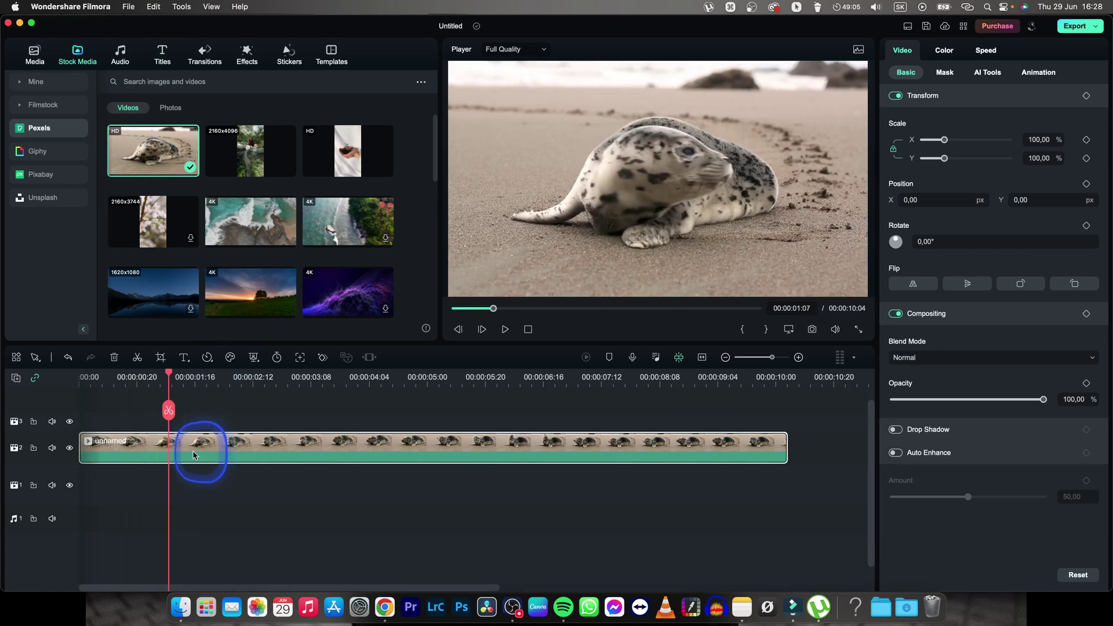
pyautogui.moveTo(194, 454); pyautogui.dragTo(186, 478)
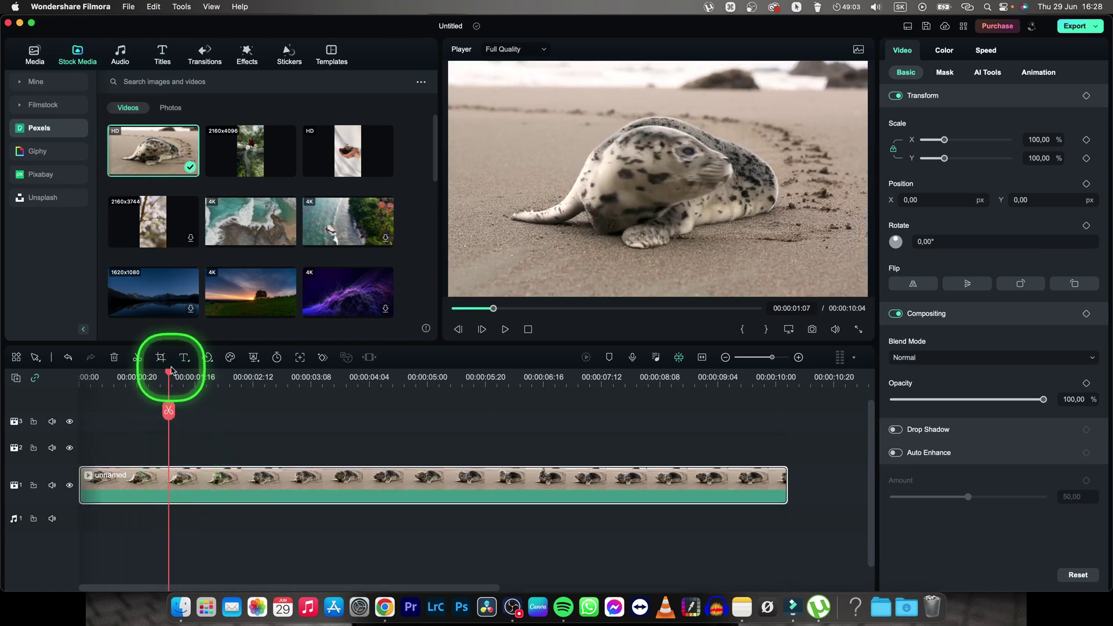
# Step: Split the seal clip at about 00:00:01:04 and delete the piece after the cut
pyautogui.moveTo(167, 373); pyautogui.dragTo(82, 391)
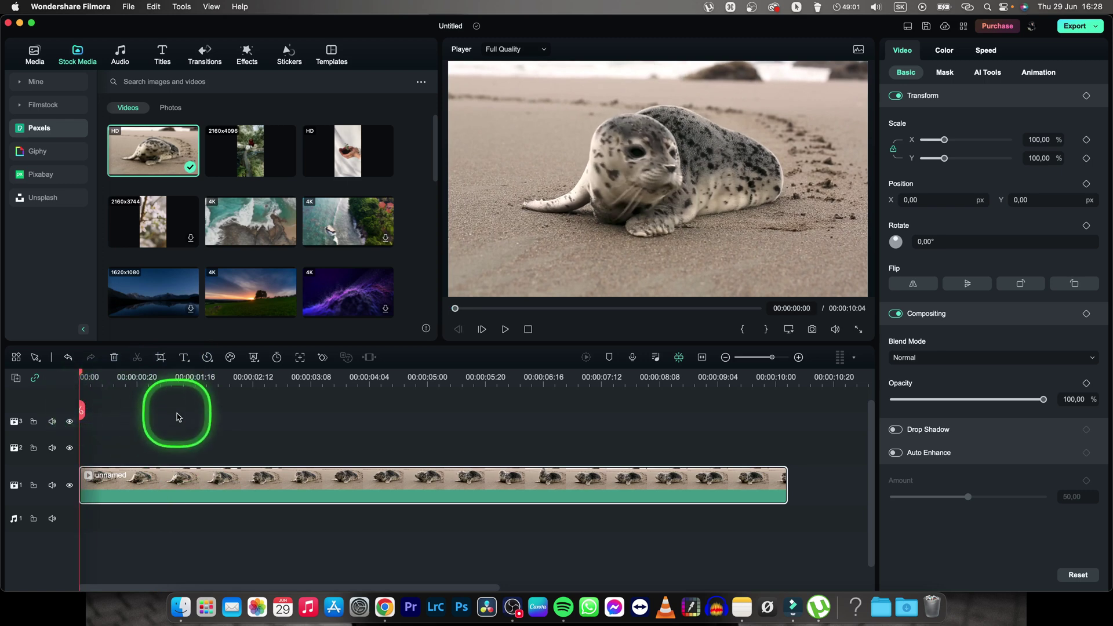
pyautogui.press('space')
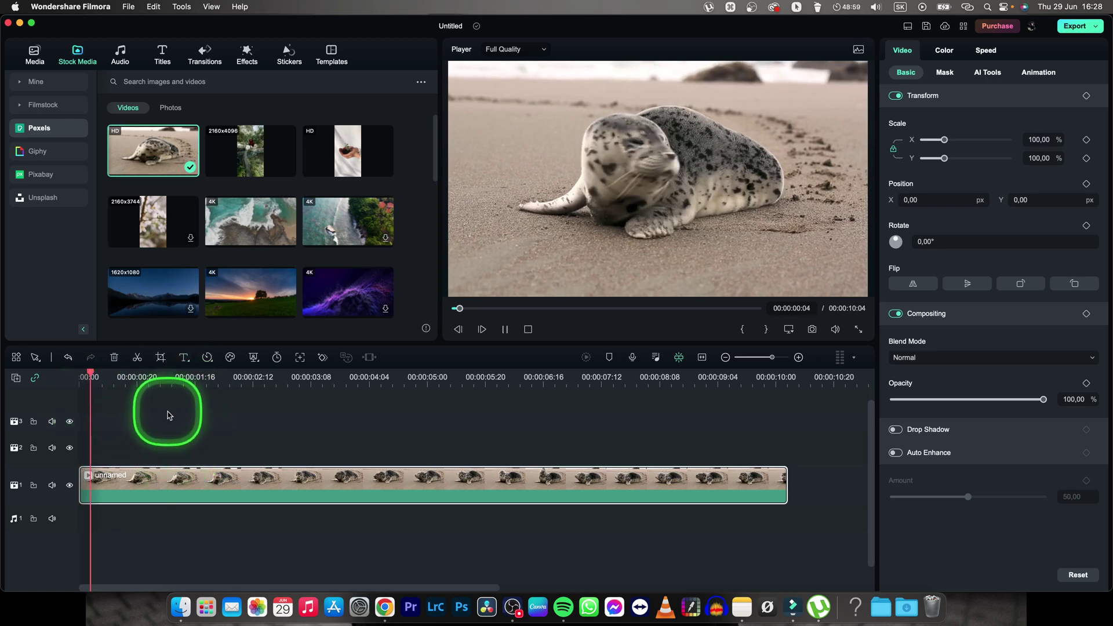
pyautogui.press('space')
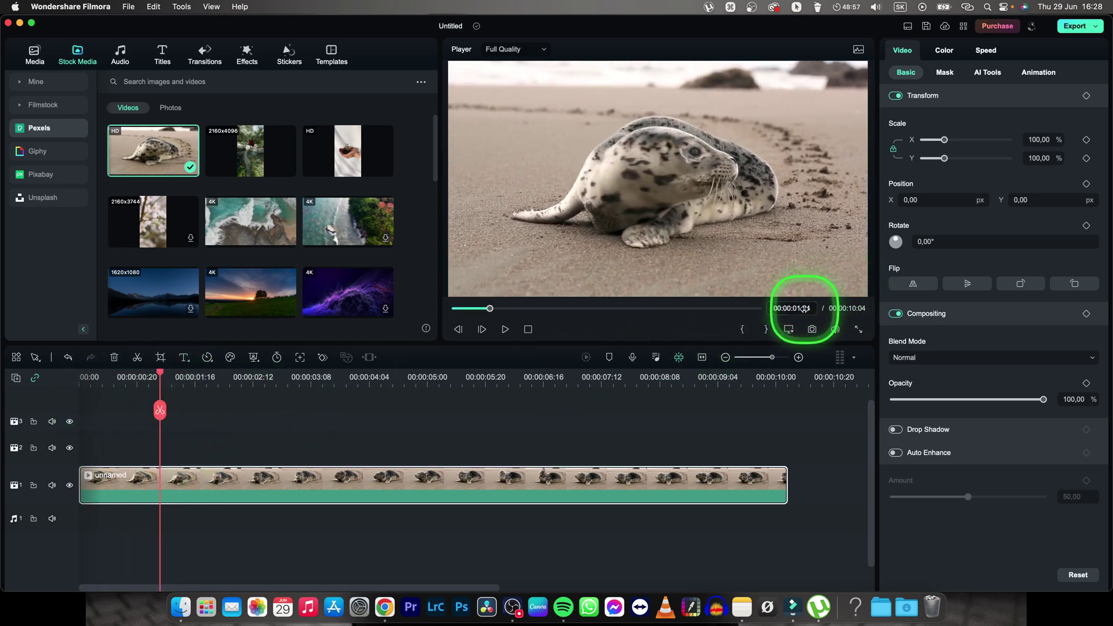
pyautogui.click(161, 411)
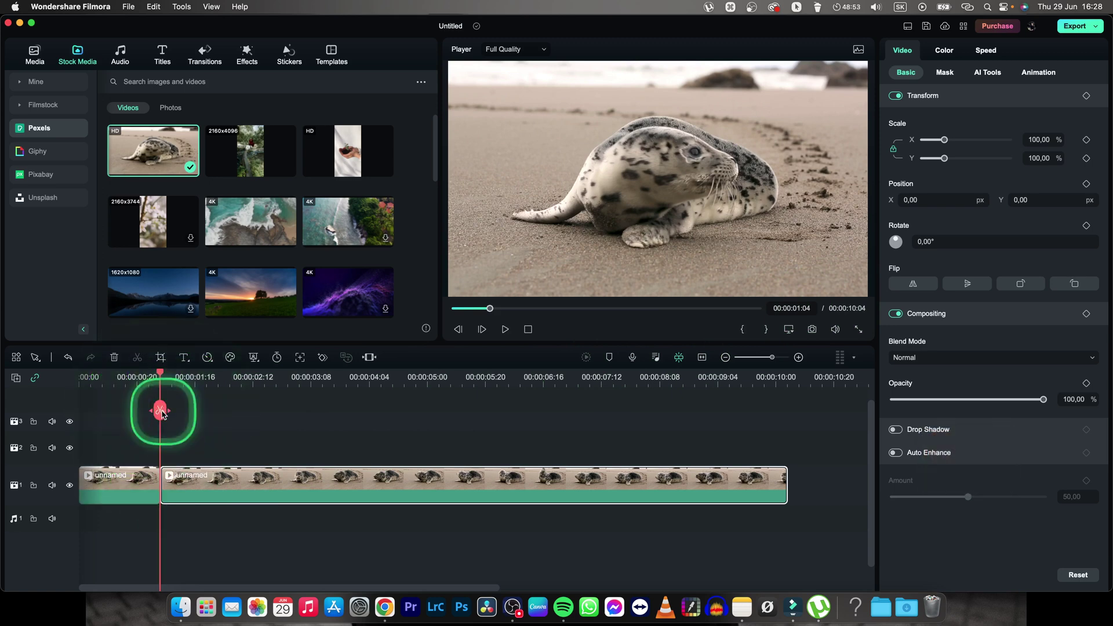
pyautogui.click(181, 378)
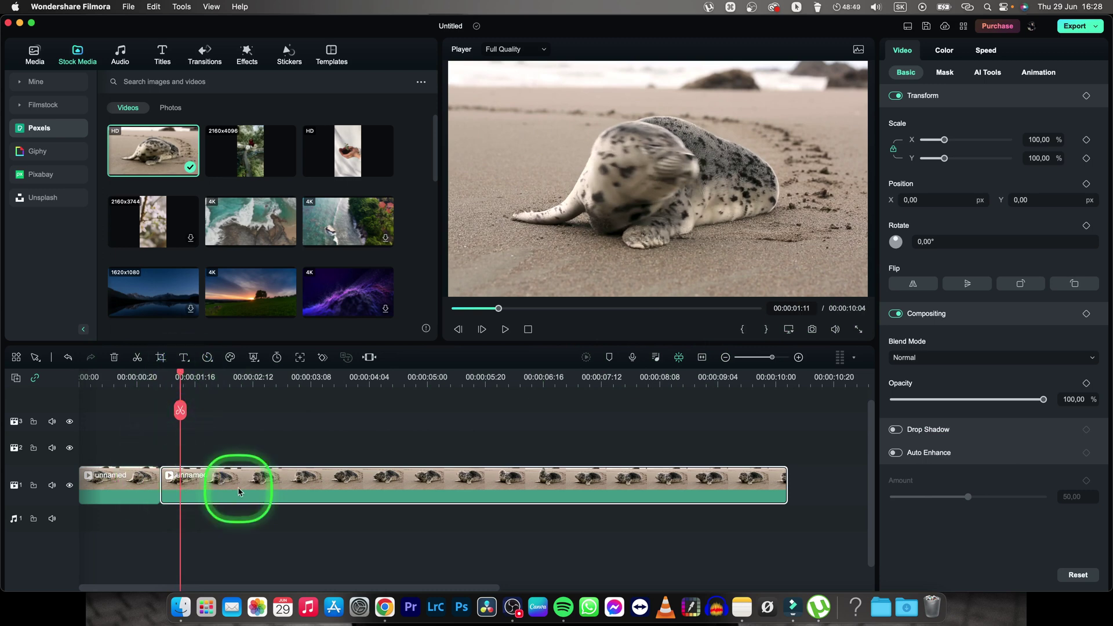
pyautogui.press('Delete')
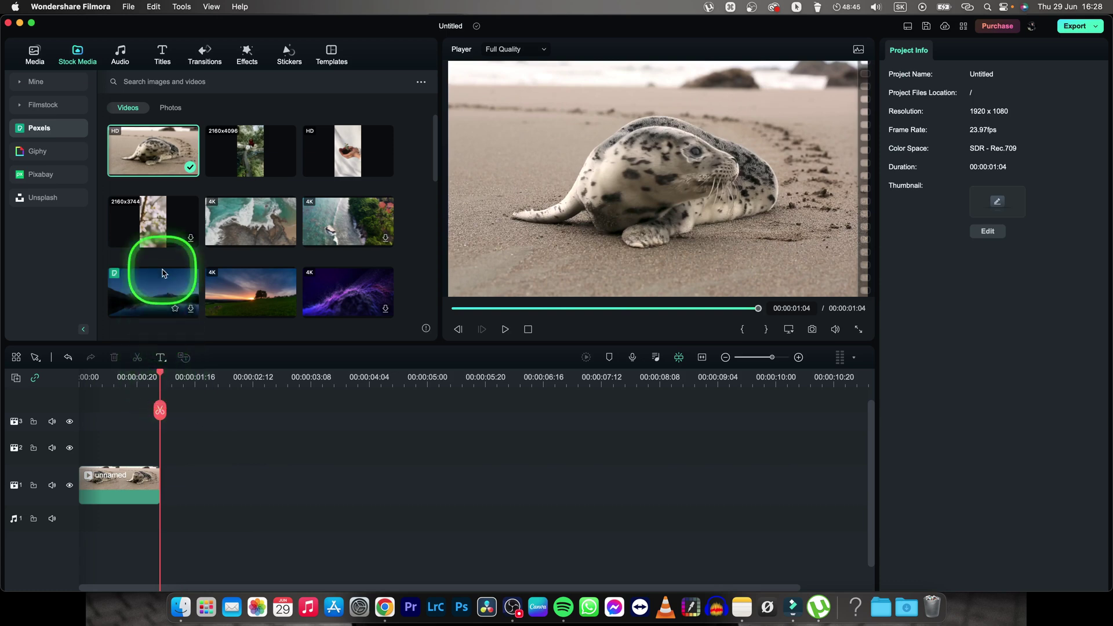
# Step: Place the sunset field clip after the seal clip, split it at 00:00:04:00, and delete its tail
pyautogui.moveTo(261, 299)
pyautogui.mouseDown()
pyautogui.moveTo(231, 478)
pyautogui.moveTo(174, 487)
pyautogui.mouseUp()
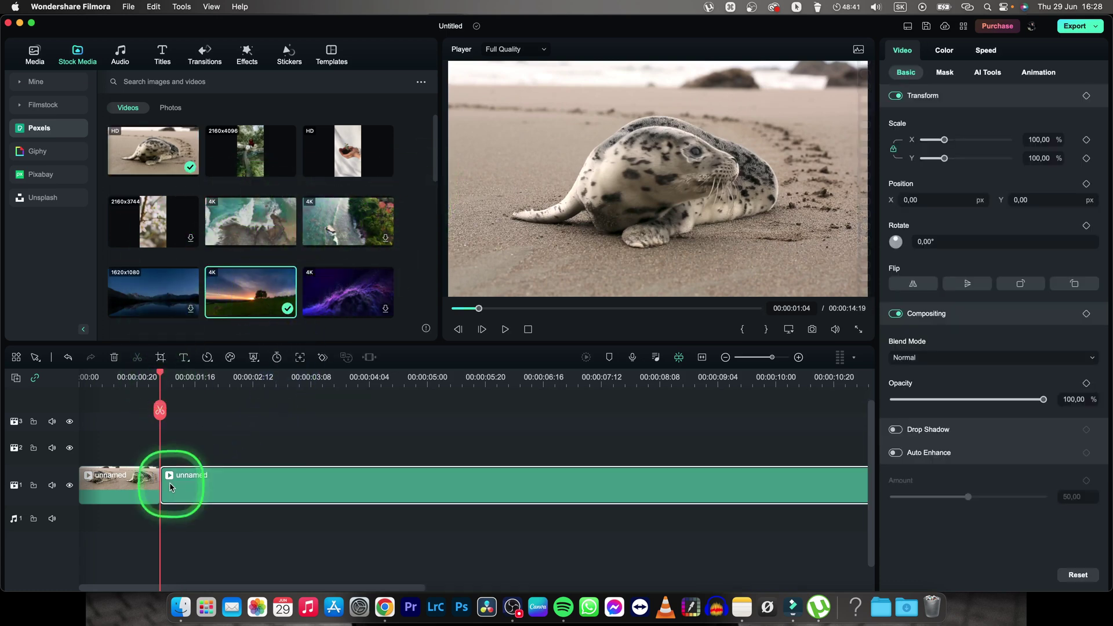
pyautogui.moveTo(159, 376); pyautogui.dragTo(139, 383)
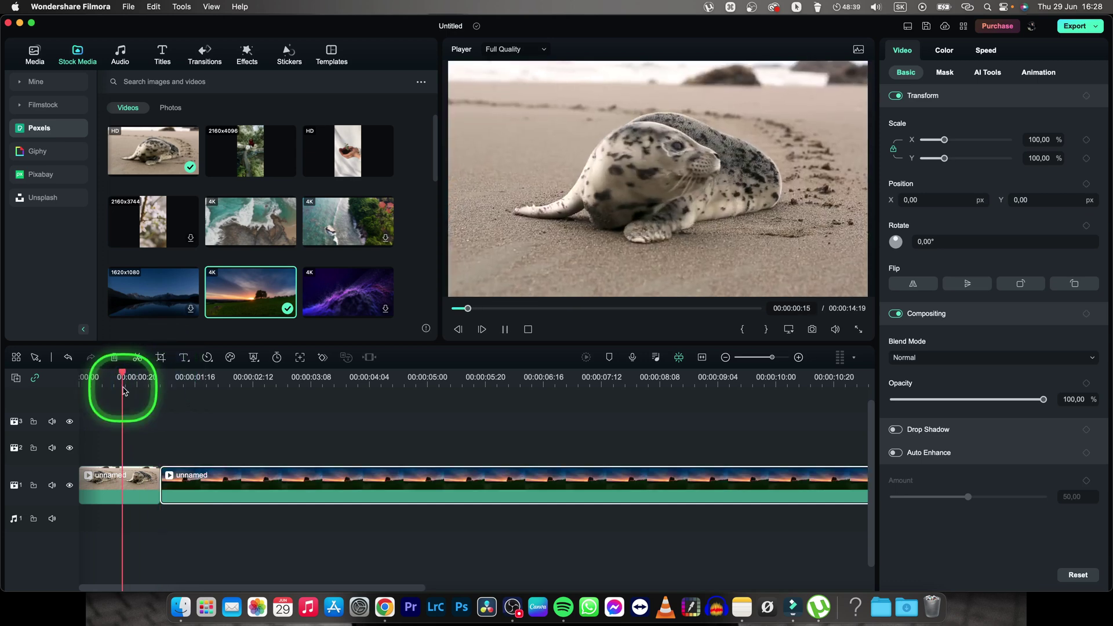
pyautogui.press('space')
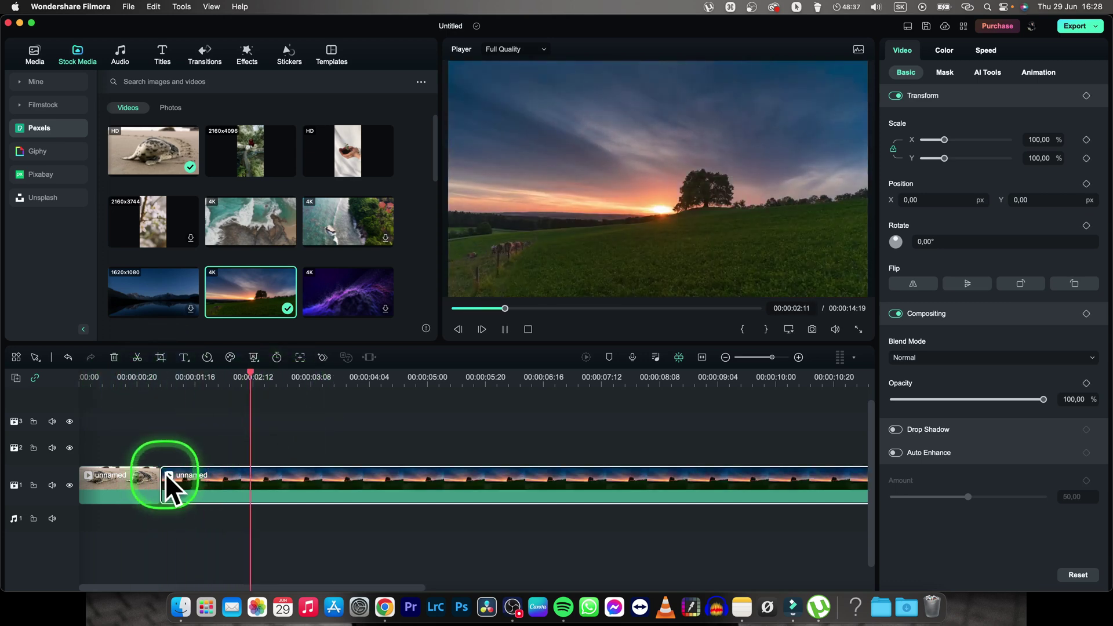
pyautogui.press('space')
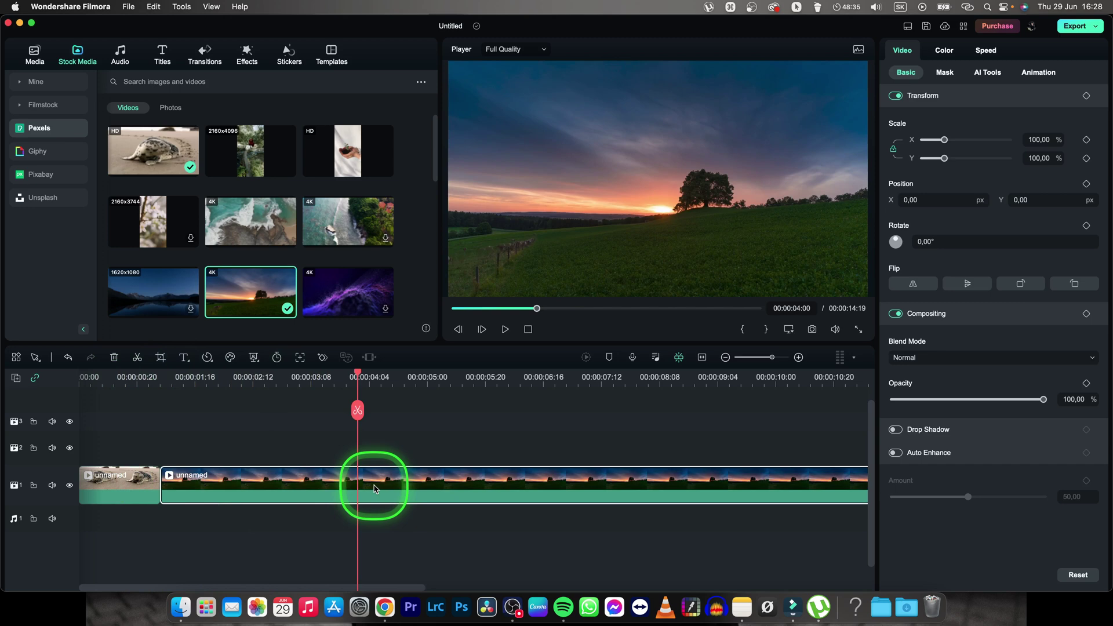
pyautogui.click(358, 411)
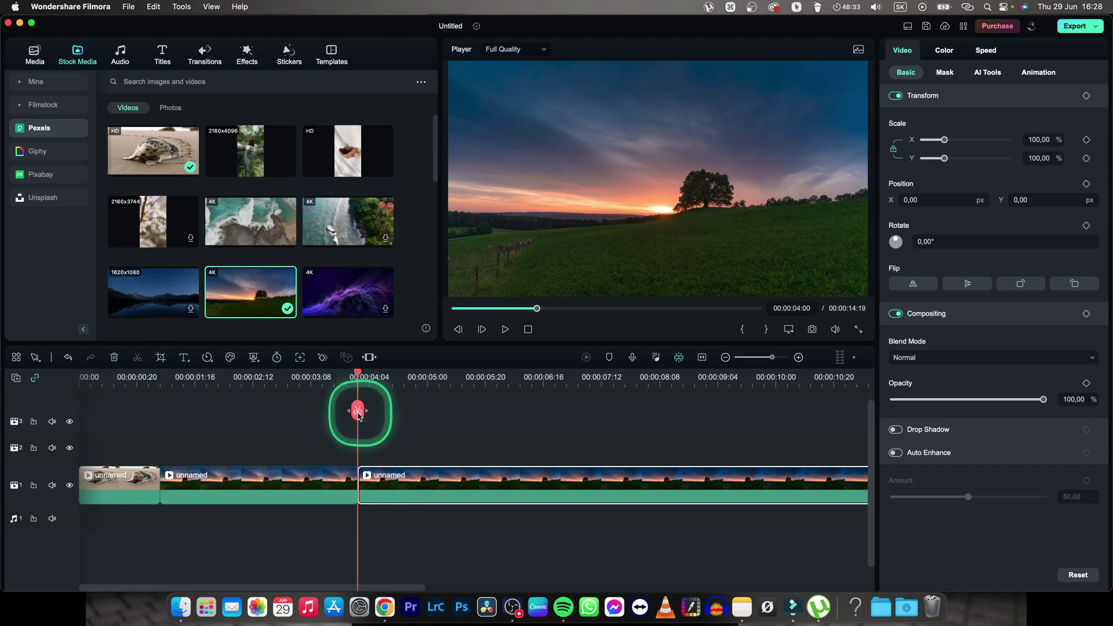
pyautogui.click(418, 489)
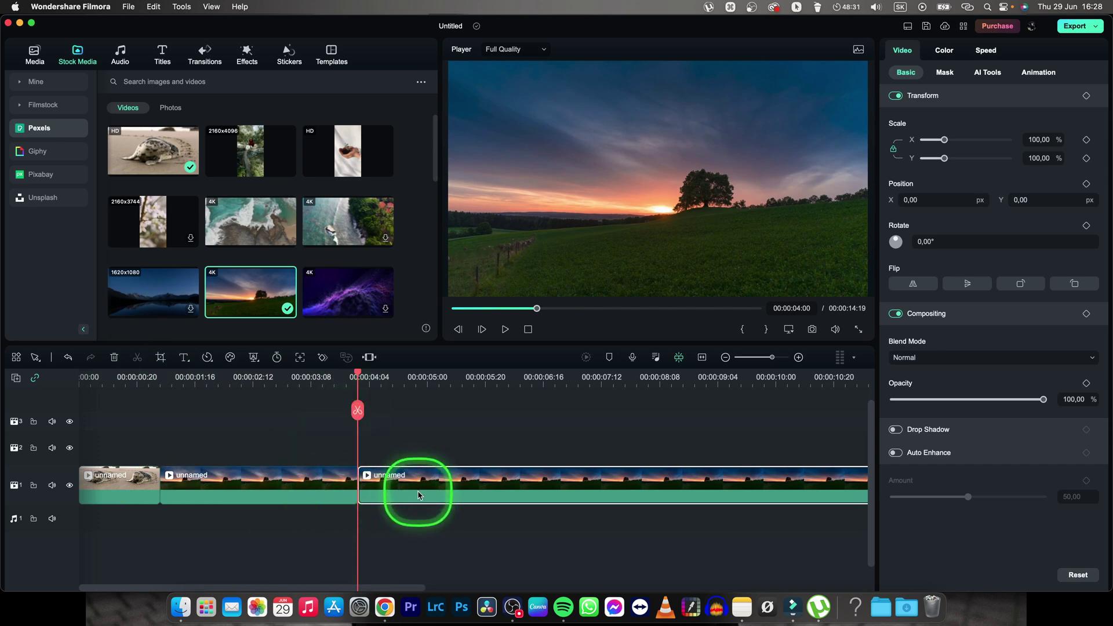
pyautogui.press('Delete')
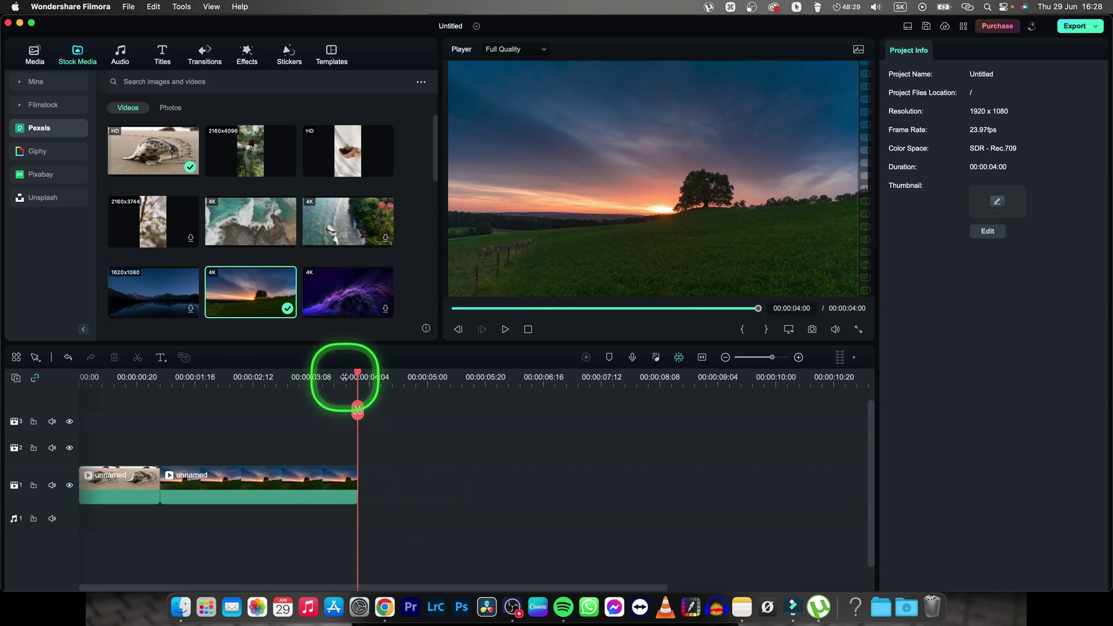
# Step: Preview the edited sequence and move the seal clip after the sunset clip
pyautogui.moveTo(355, 375); pyautogui.dragTo(75, 427)
pyautogui.press('space')
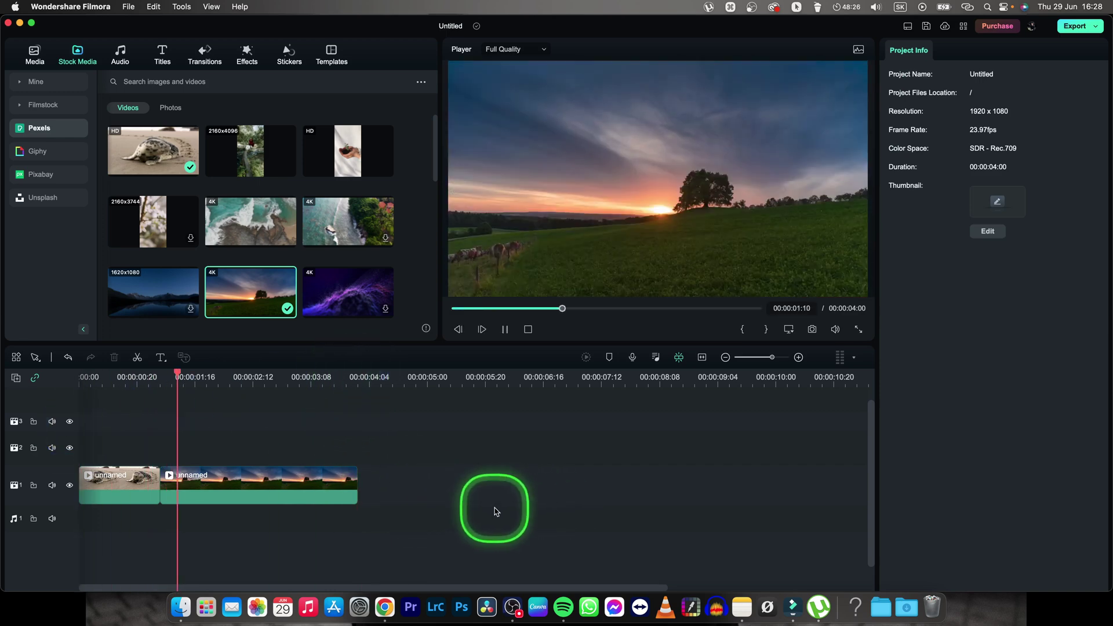
pyautogui.press('space')
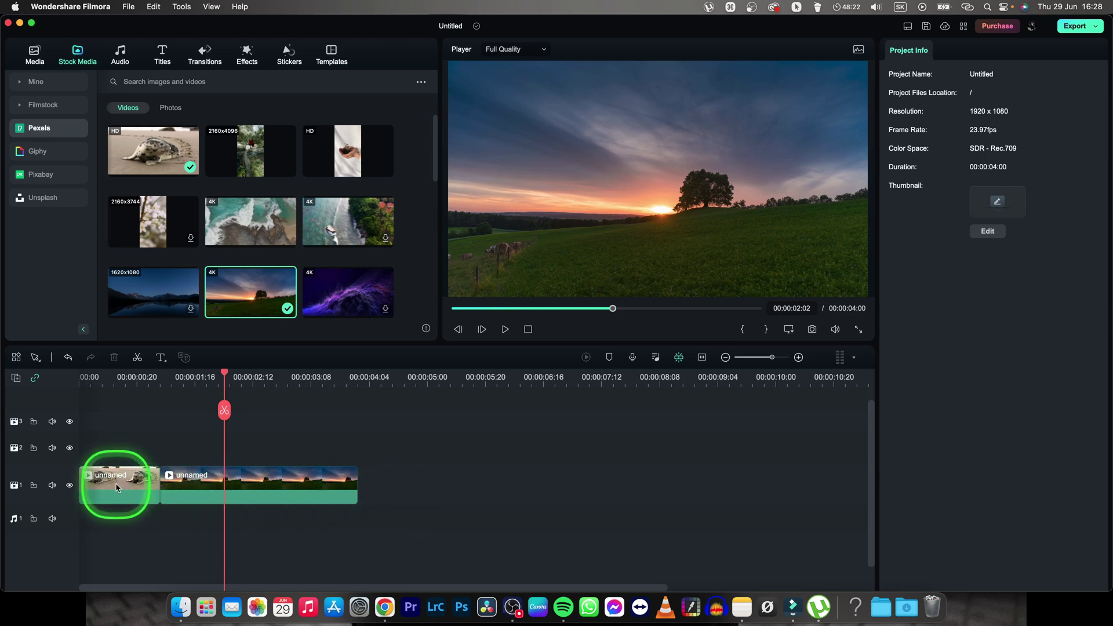
pyautogui.moveTo(117, 488); pyautogui.dragTo(419, 494)
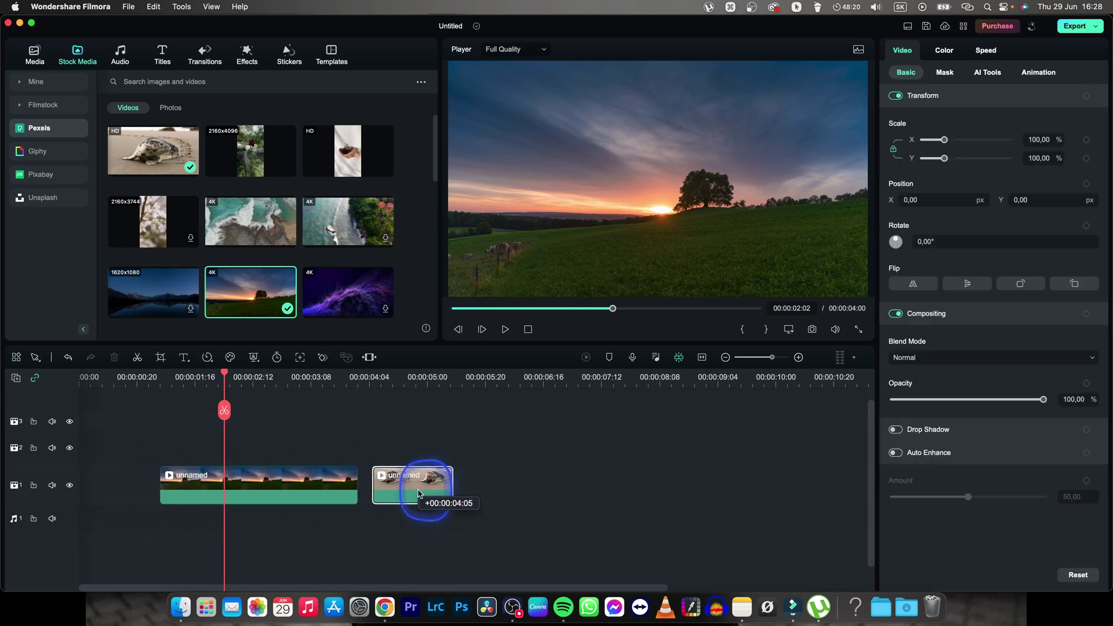
pyautogui.moveTo(413, 495); pyautogui.dragTo(448, 435)
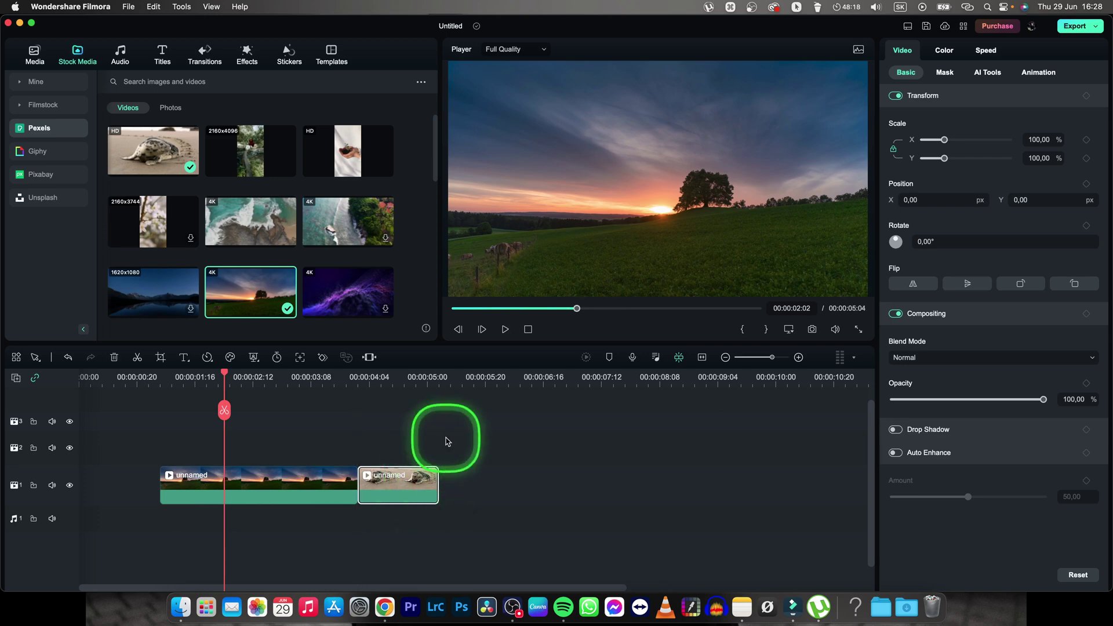
# Step: Slide the sunset clip to 00:00:00:00 and play back the reordered sequence
pyautogui.click(293, 489)
pyautogui.moveTo(292, 489); pyautogui.dragTo(211, 490)
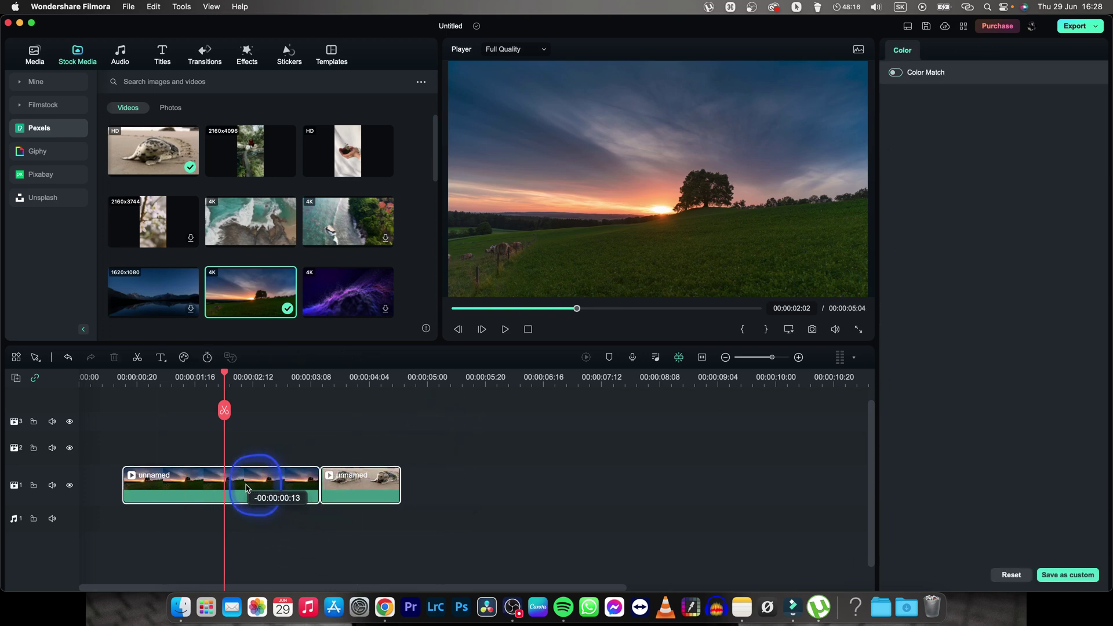
pyautogui.moveTo(225, 374); pyautogui.dragTo(83, 375)
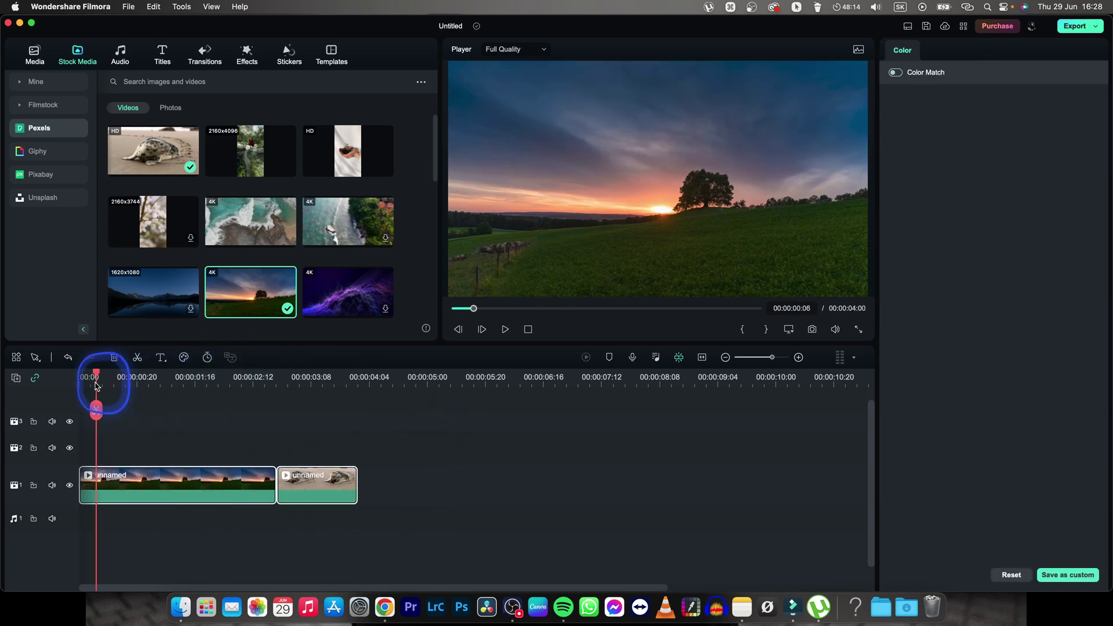
pyautogui.press('space')
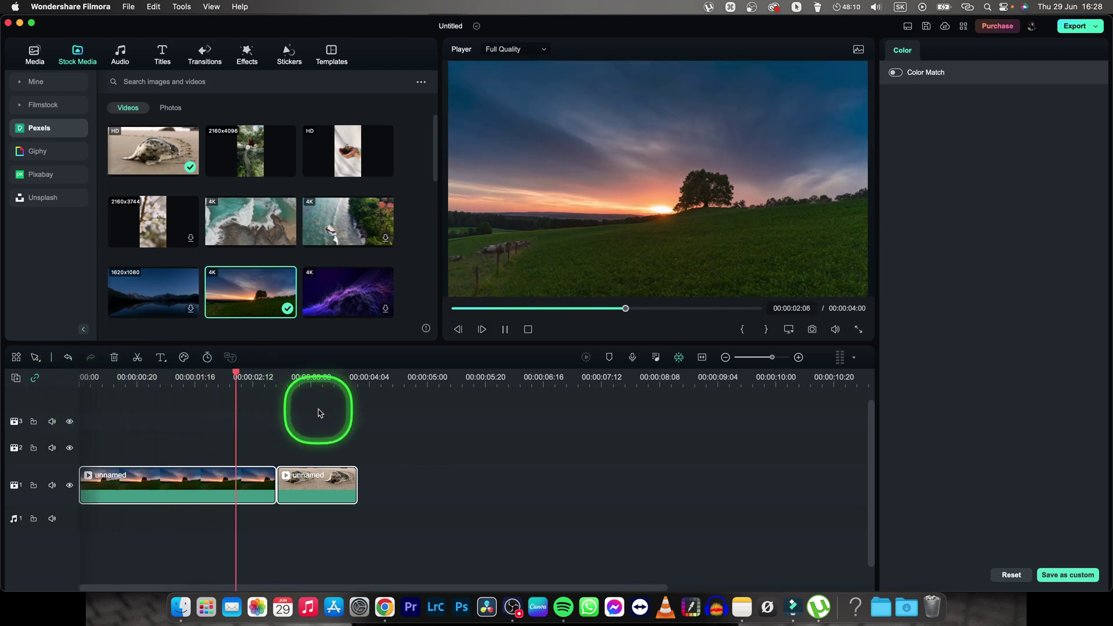
pyautogui.press('space')
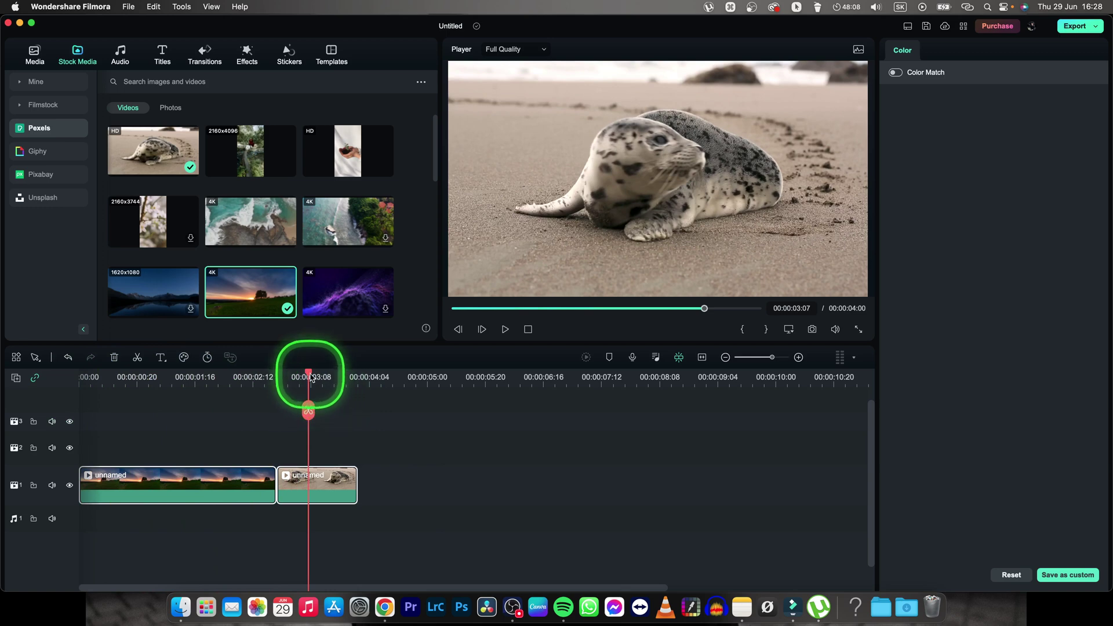
pyautogui.moveTo(307, 373); pyautogui.dragTo(230, 376)
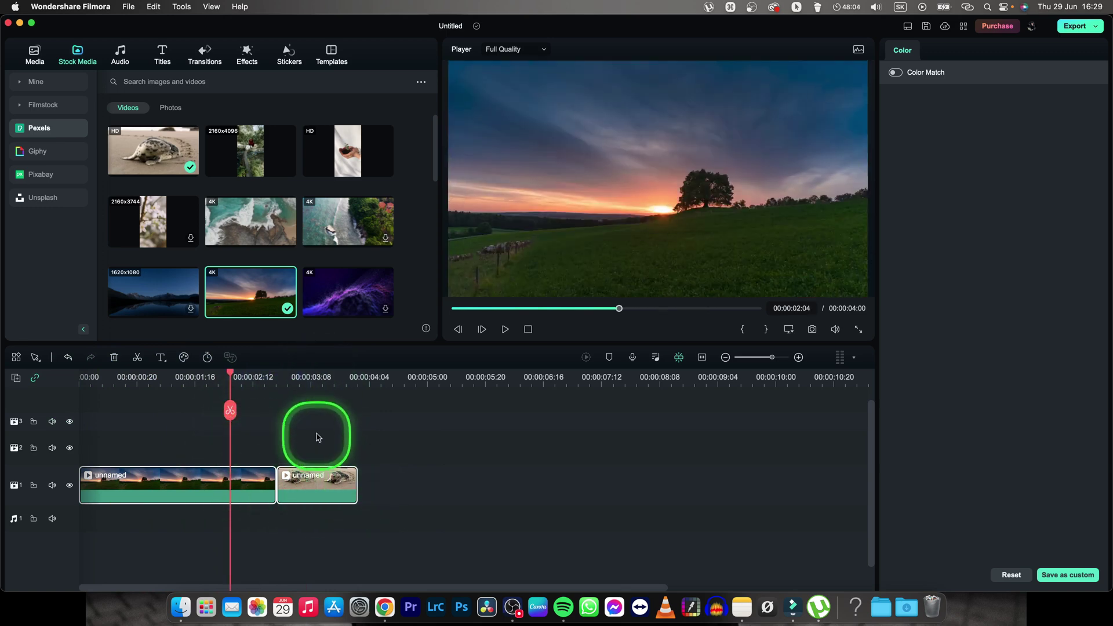
# Step: Lengthen the seal clip's end, trim its start inward, and select the seal clip
pyautogui.click(338, 377)
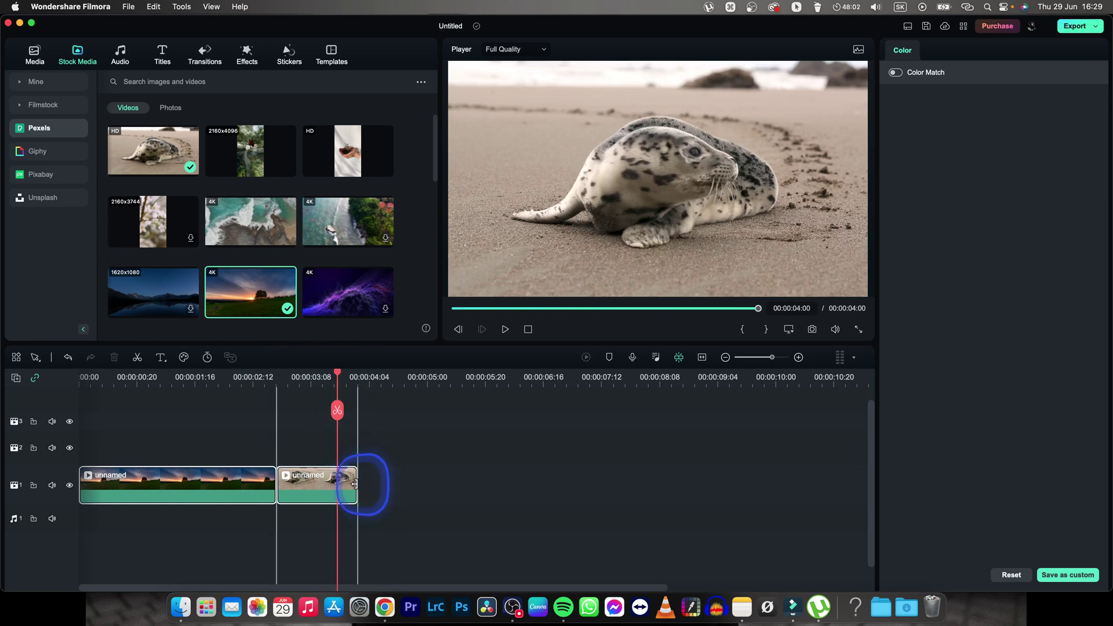
pyautogui.moveTo(355, 485); pyautogui.dragTo(418, 484)
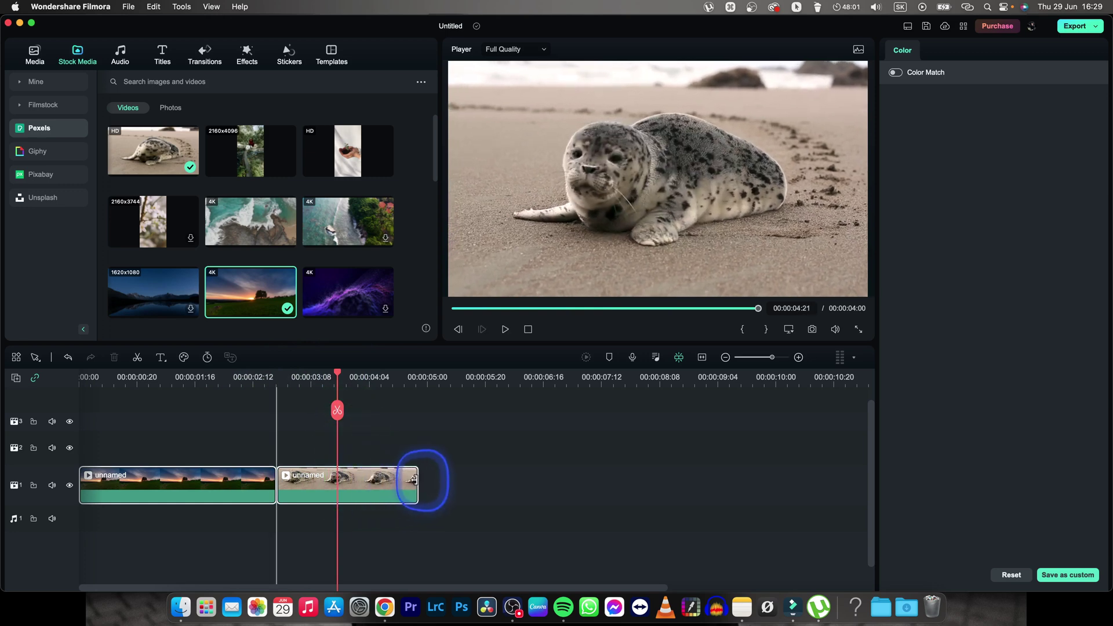
pyautogui.moveTo(279, 489)
pyautogui.mouseDown()
pyautogui.moveTo(287, 477)
pyautogui.moveTo(314, 521)
pyautogui.mouseUp()
pyautogui.click(279, 491)
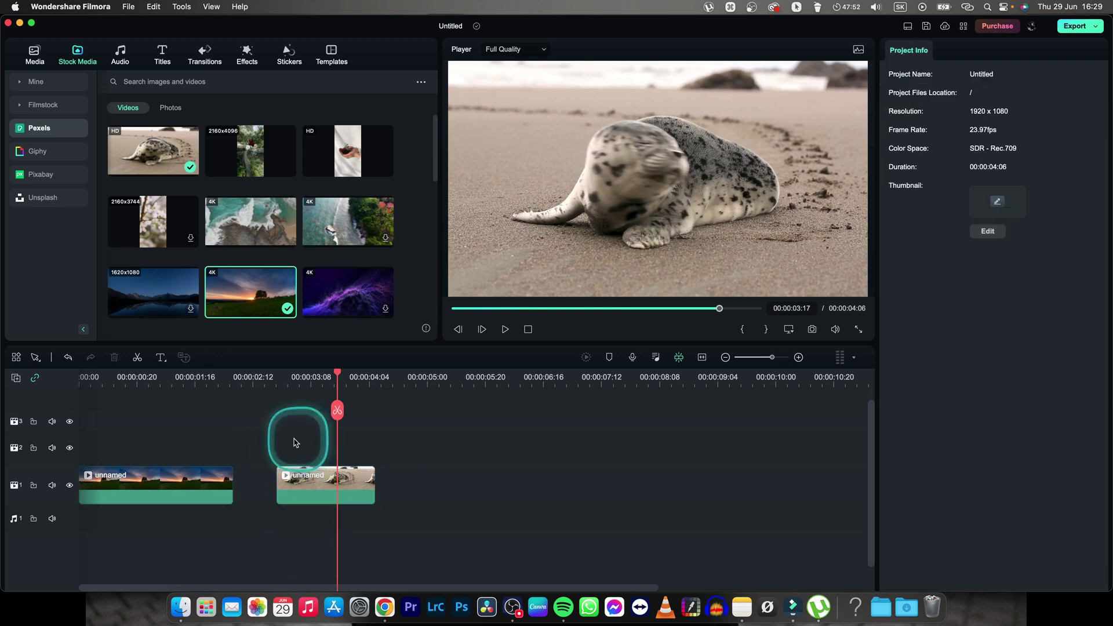
pyautogui.click(296, 498)
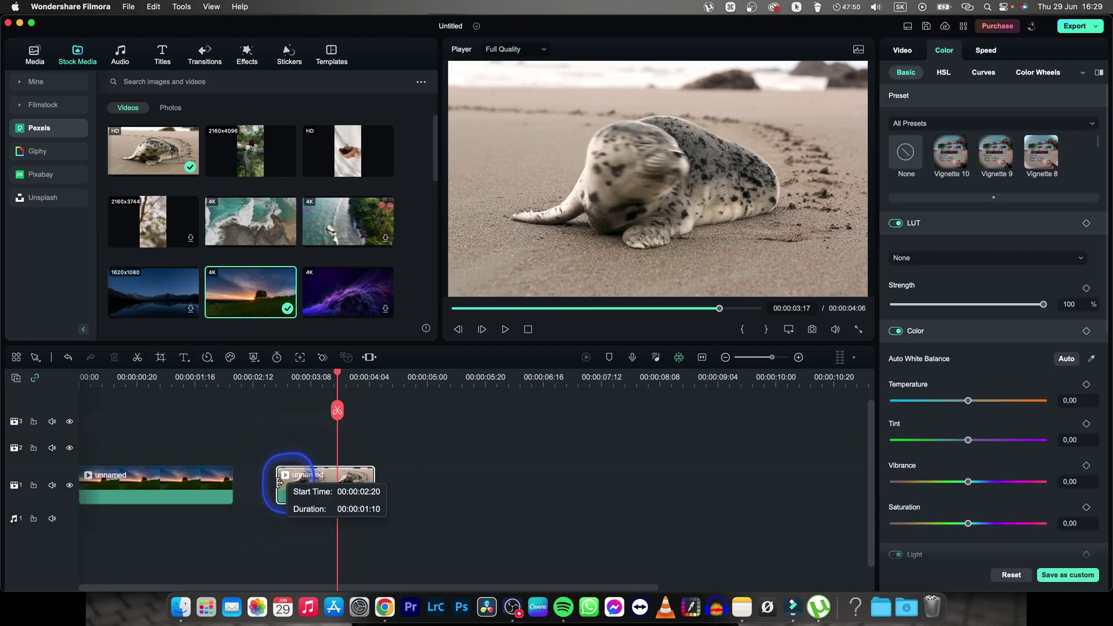
# Step: Extend the seal clip's start to meet the sunset clip, then play from the beginning
pyautogui.moveTo(279, 484); pyautogui.dragTo(236, 481)
pyautogui.click(286, 440)
pyautogui.click(181, 490)
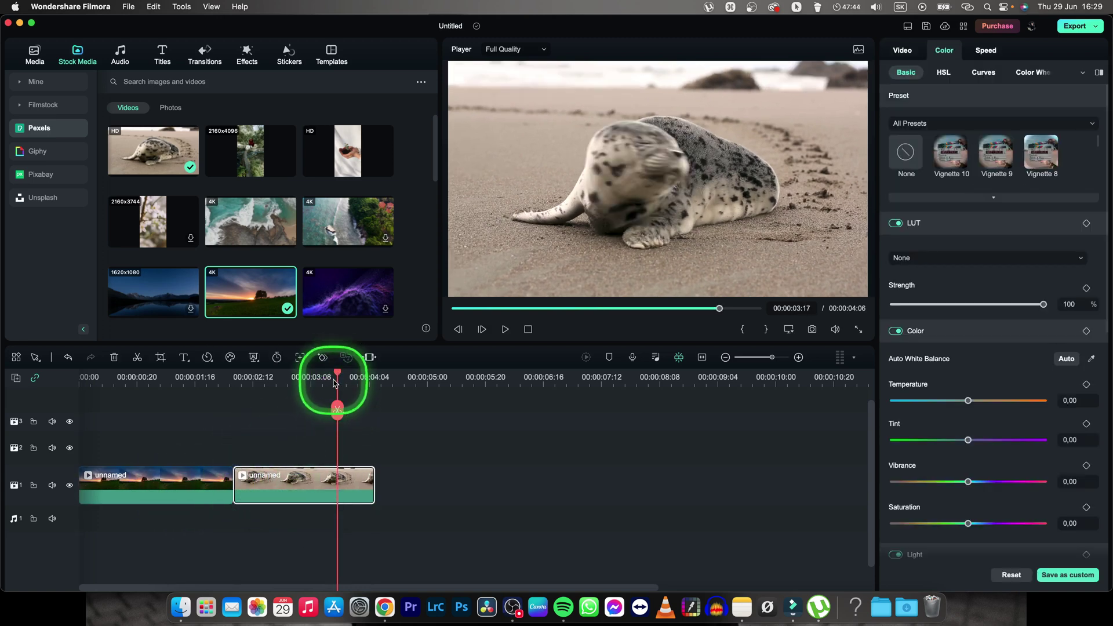
pyautogui.moveTo(335, 383); pyautogui.dragTo(80, 382)
pyautogui.press('space')
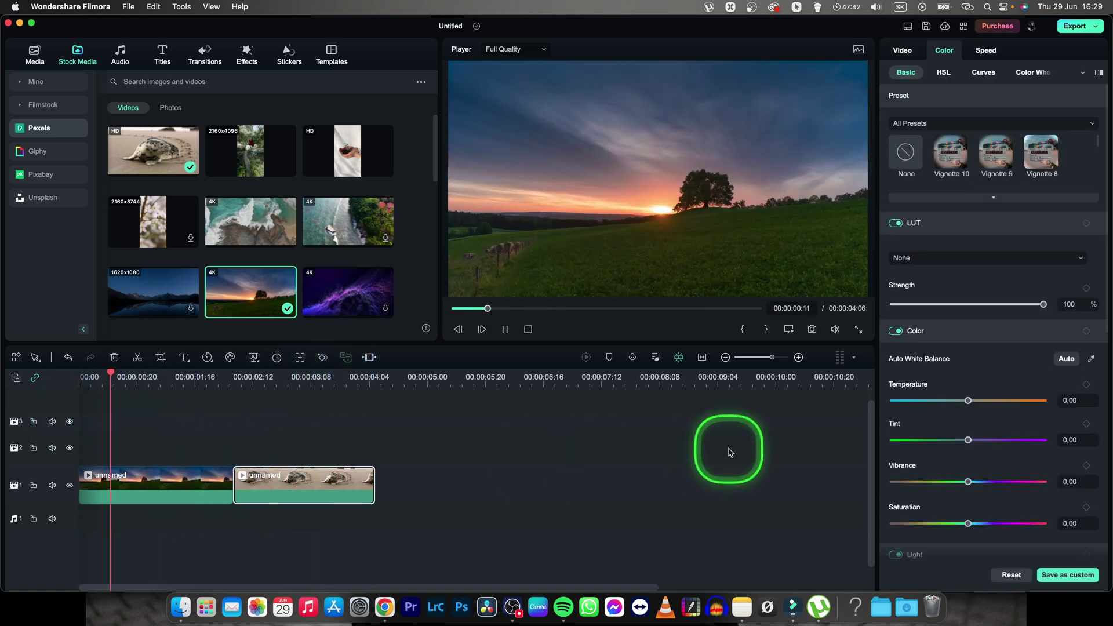